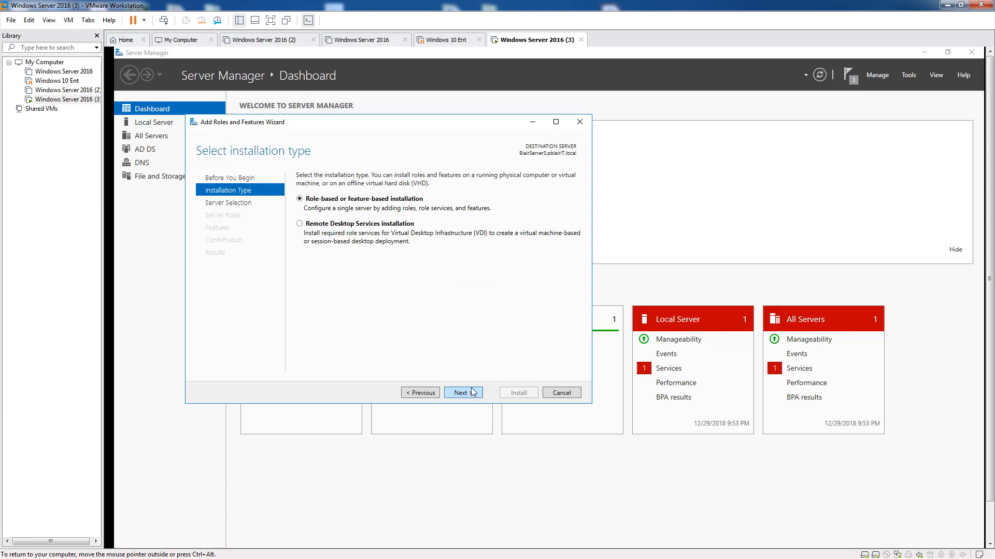
Step: Keep the local pooled server as the destination and advance to the Server Roles list
{"action": "left_click", "coordinate": [476, 393]}
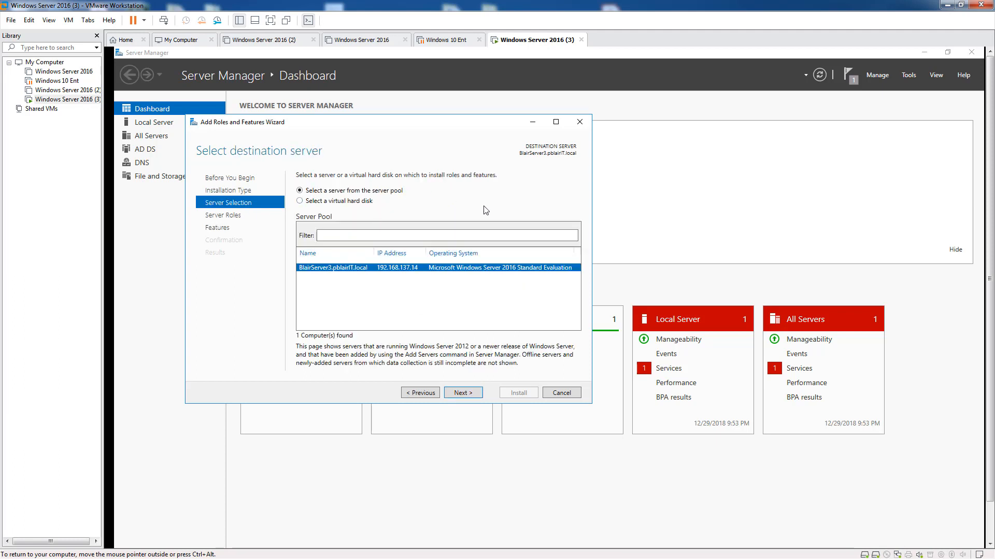
{"action": "left_click", "coordinate": [418, 393]}
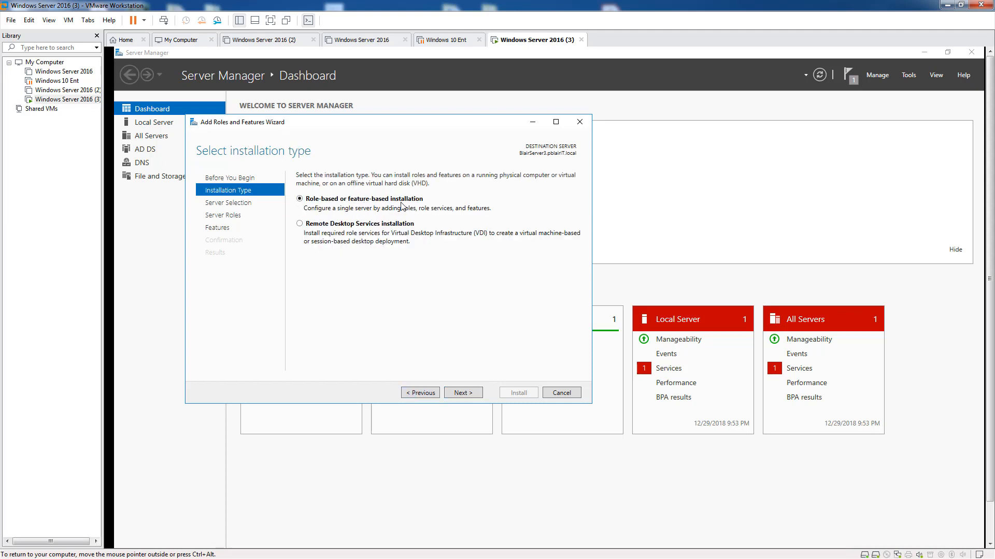
{"action": "left_click", "coordinate": [463, 393]}
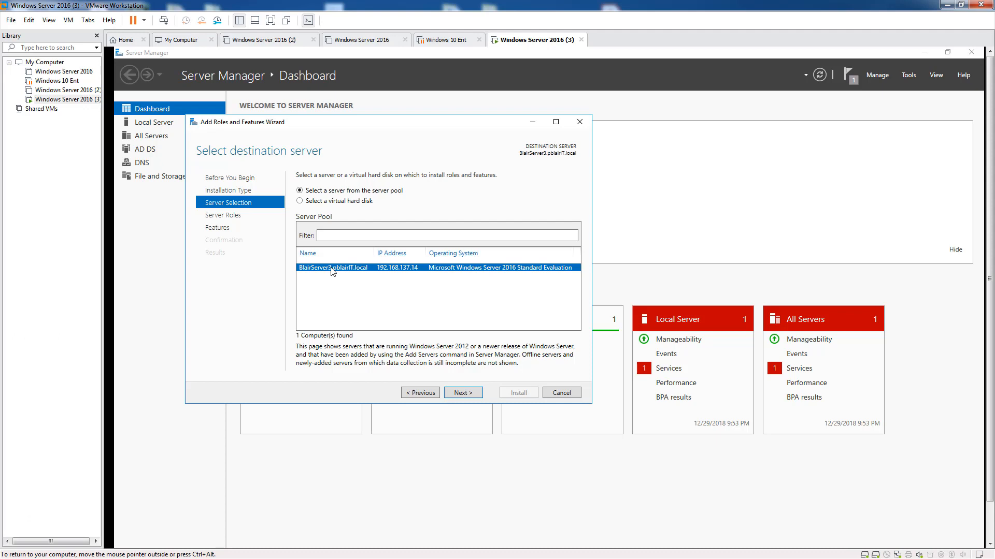
{"action": "left_click", "coordinate": [462, 395]}
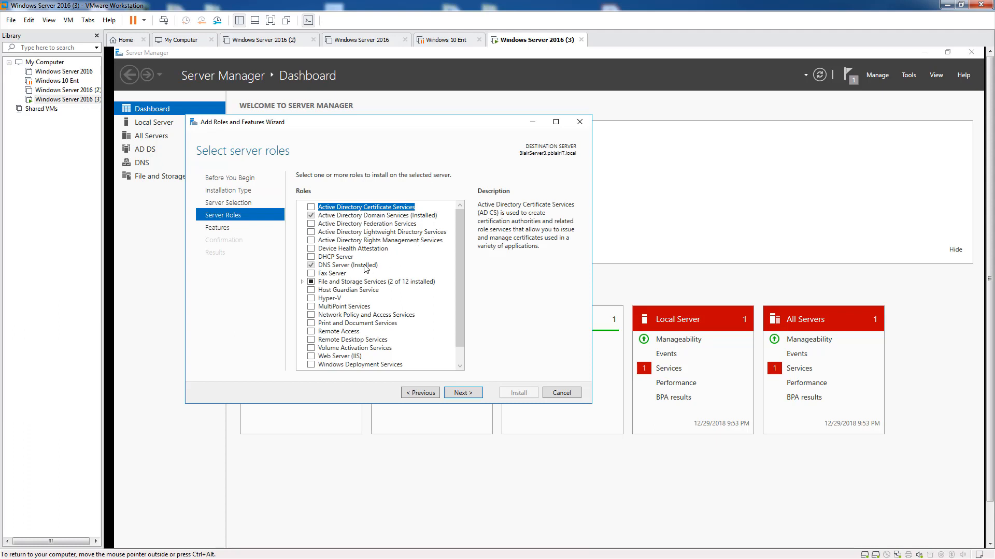
Step: Select DHCP Server with its management tools and advance through Features to the Confirmation summary
{"action": "left_click", "coordinate": [311, 257]}
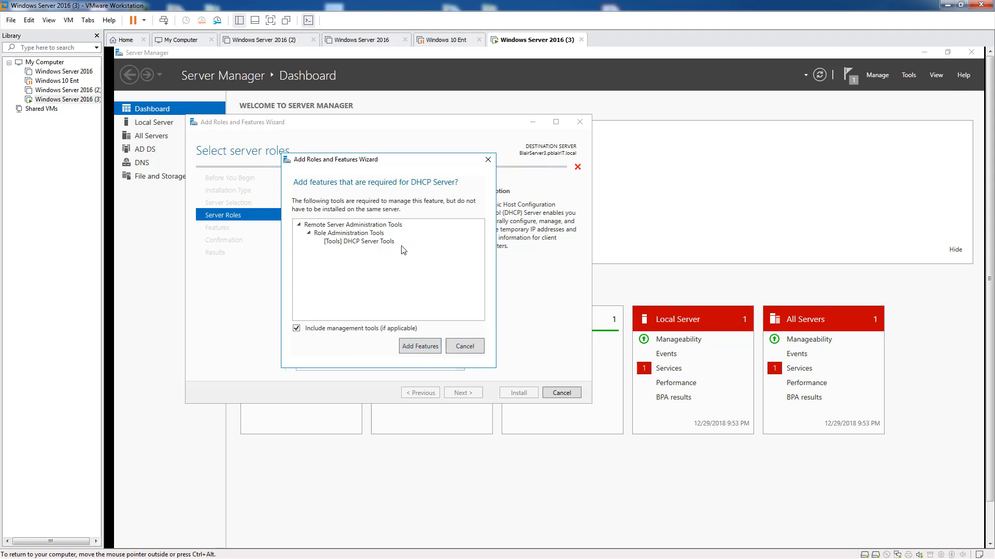
{"action": "left_click", "coordinate": [419, 347]}
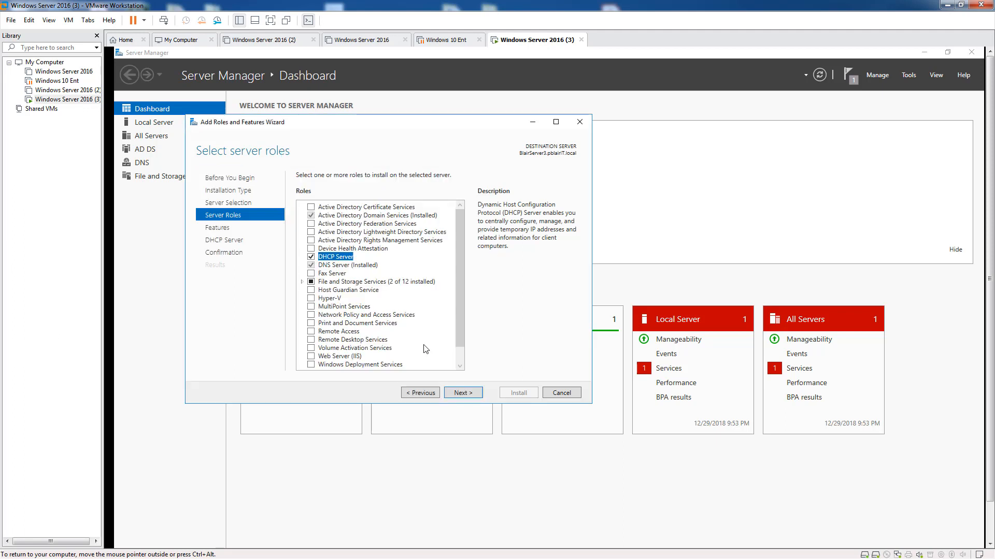
{"action": "left_click", "coordinate": [469, 394]}
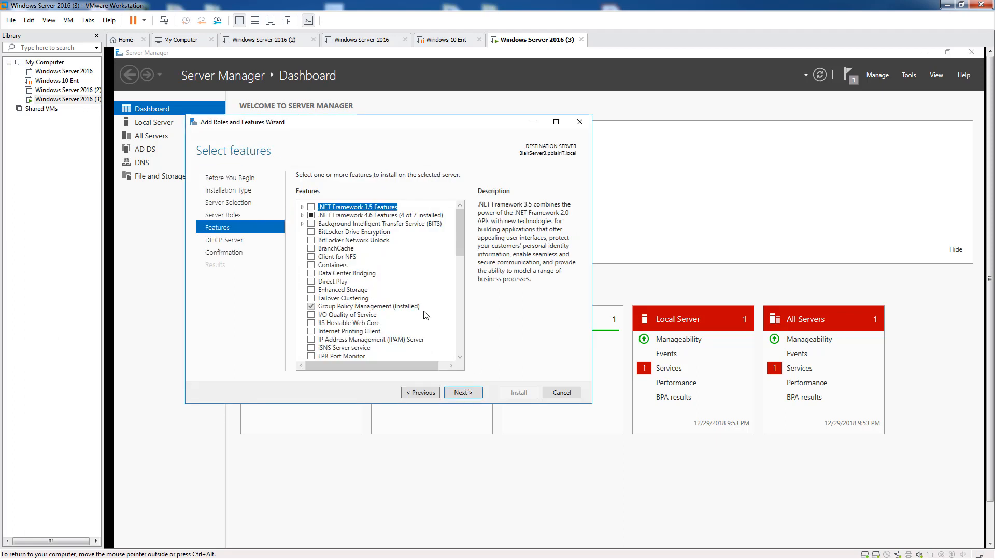
{"action": "left_click", "coordinate": [463, 394]}
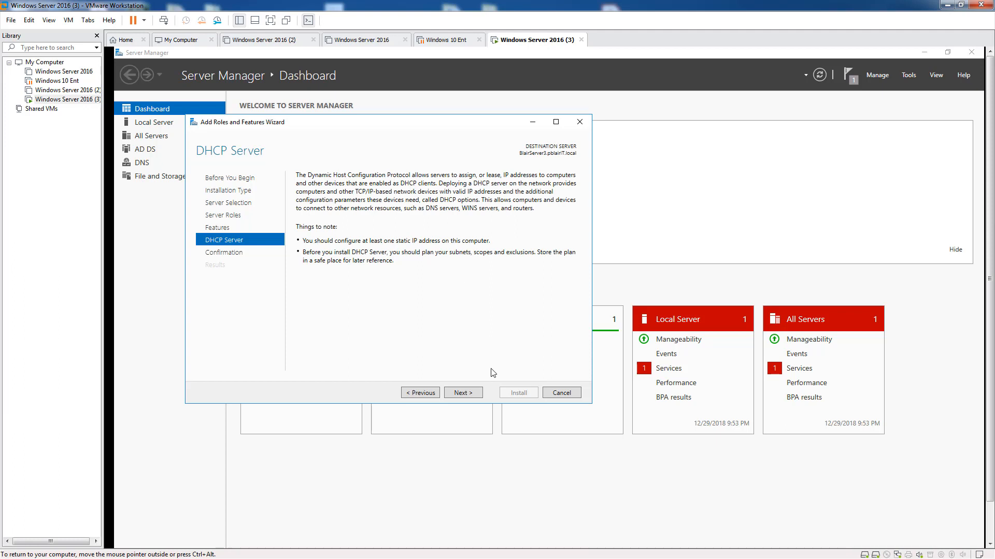
{"action": "left_click", "coordinate": [475, 395]}
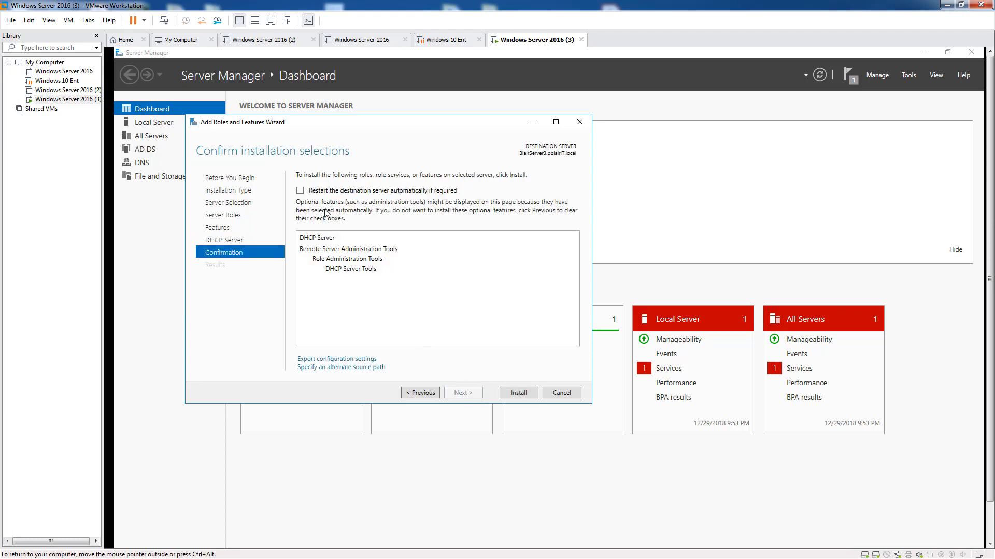
Step: Allow automatic restart and install the DHCP Server role with DHCP Server Tools
{"action": "left_click", "coordinate": [300, 191]}
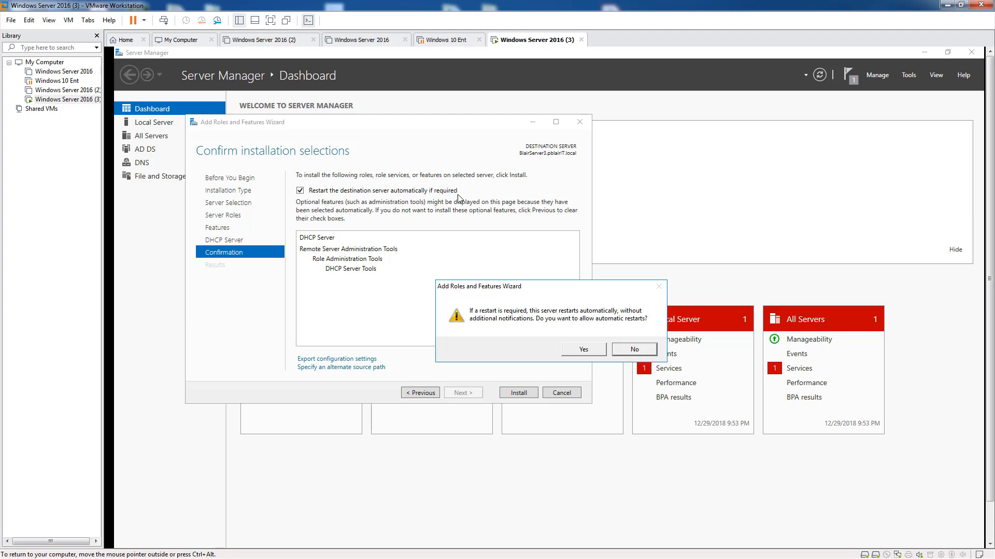
{"action": "left_click", "coordinate": [583, 350]}
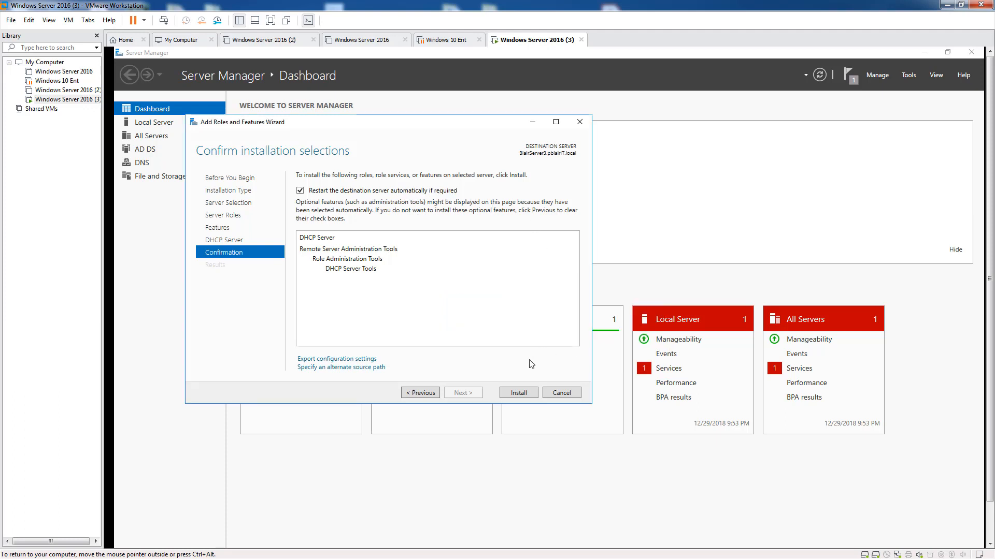
{"action": "left_click", "coordinate": [519, 394]}
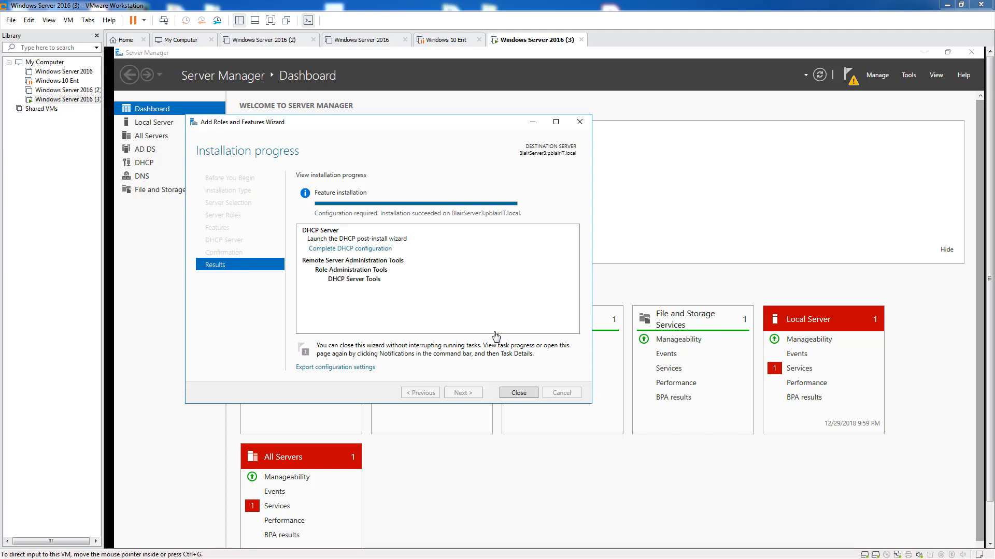
Step: Close the installation wizard and launch 'Complete DHCP configuration' from Notifications
{"action": "left_click", "coordinate": [518, 393]}
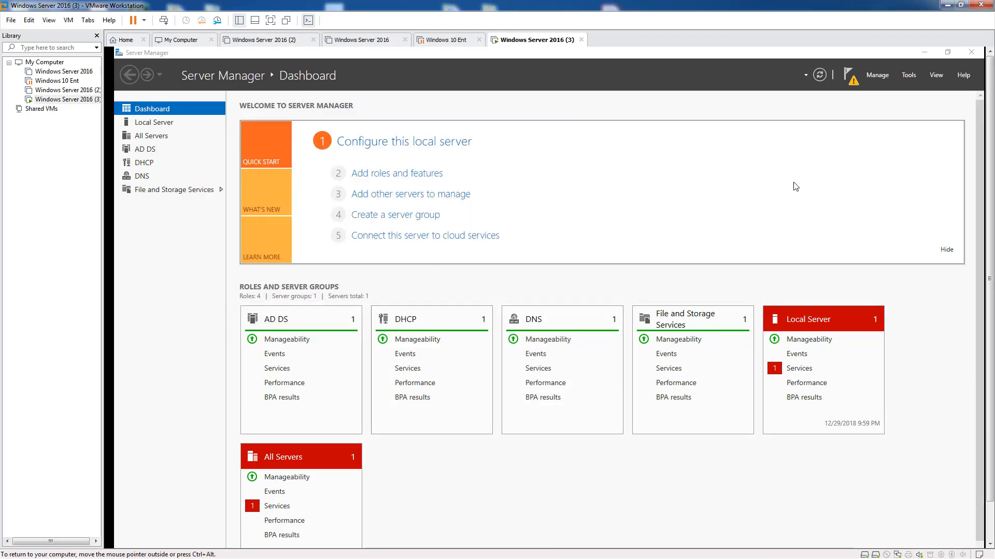
{"action": "left_click", "coordinate": [847, 76]}
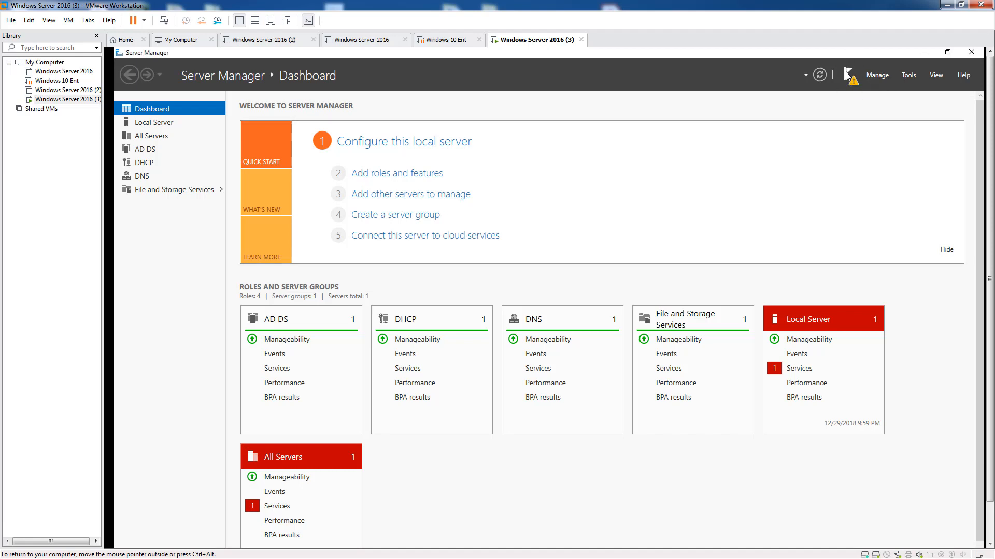
{"action": "left_click", "coordinate": [847, 76]}
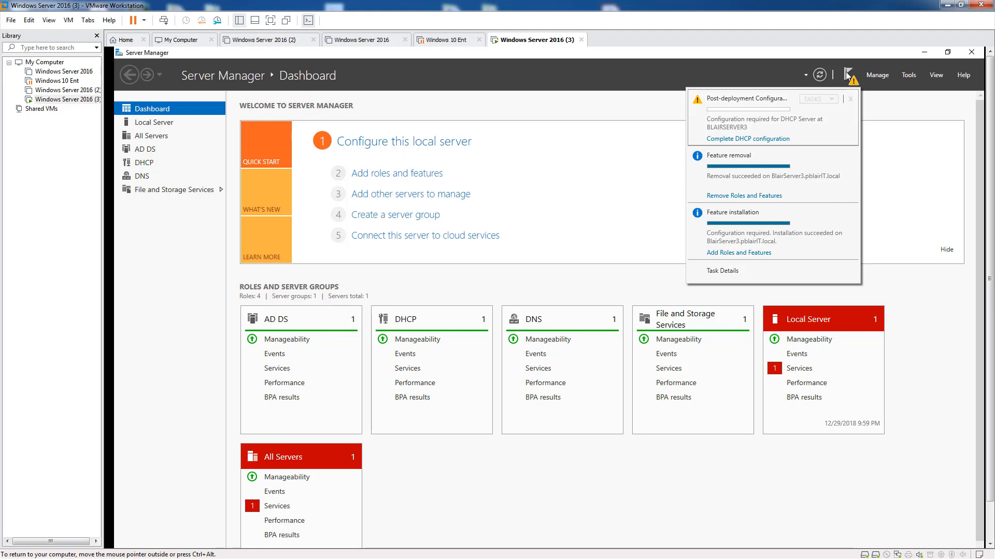
{"action": "left_click", "coordinate": [757, 139]}
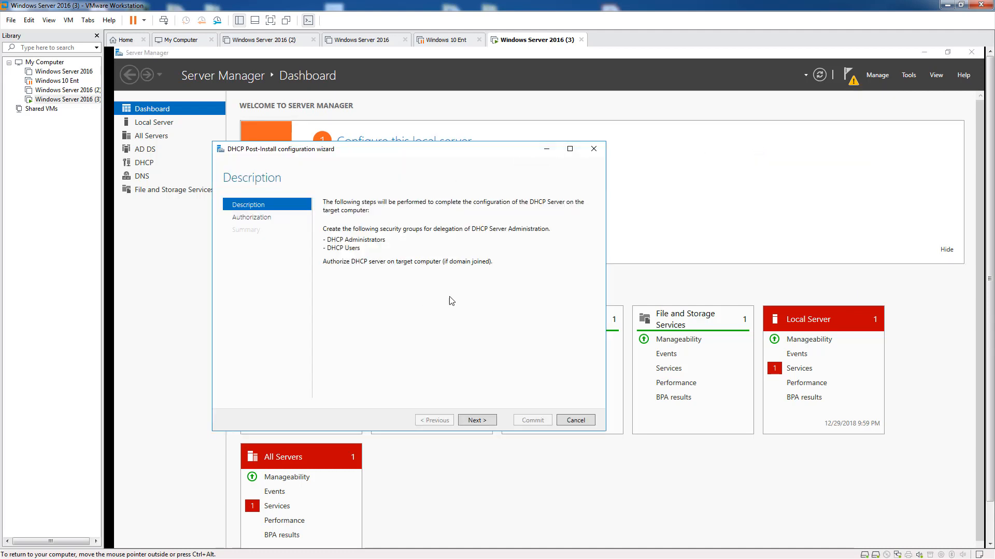
Step: Authorize the DHCP server in AD DS with the current administrator's credentials and commit
{"action": "left_click", "coordinate": [476, 420]}
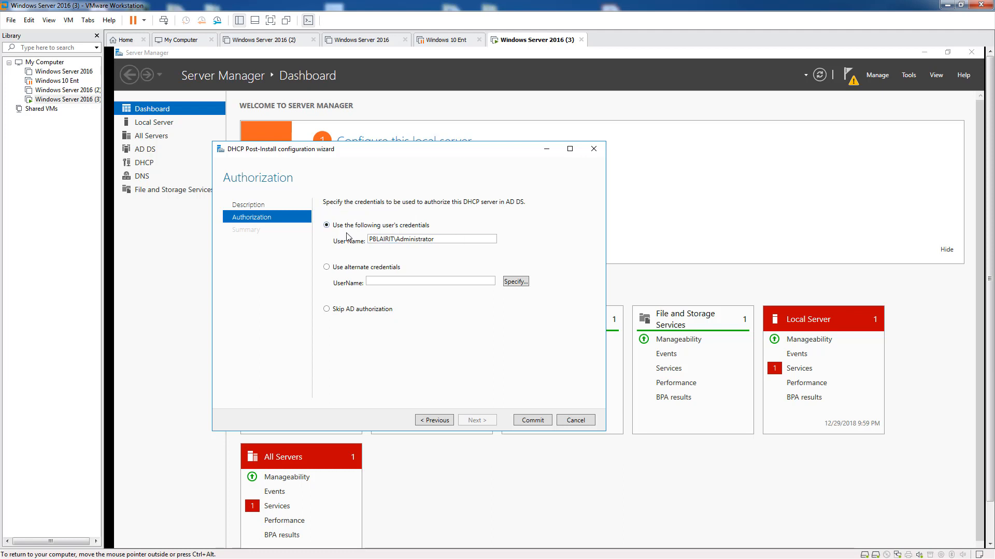
{"action": "left_click", "coordinate": [327, 267]}
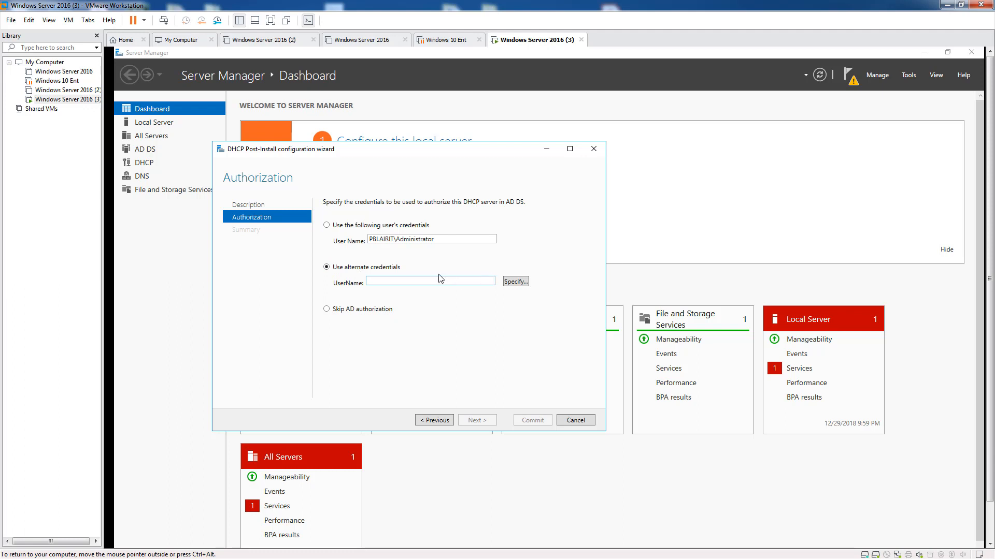
{"action": "left_click", "coordinate": [327, 226]}
{"action": "left_click", "coordinate": [532, 420]}
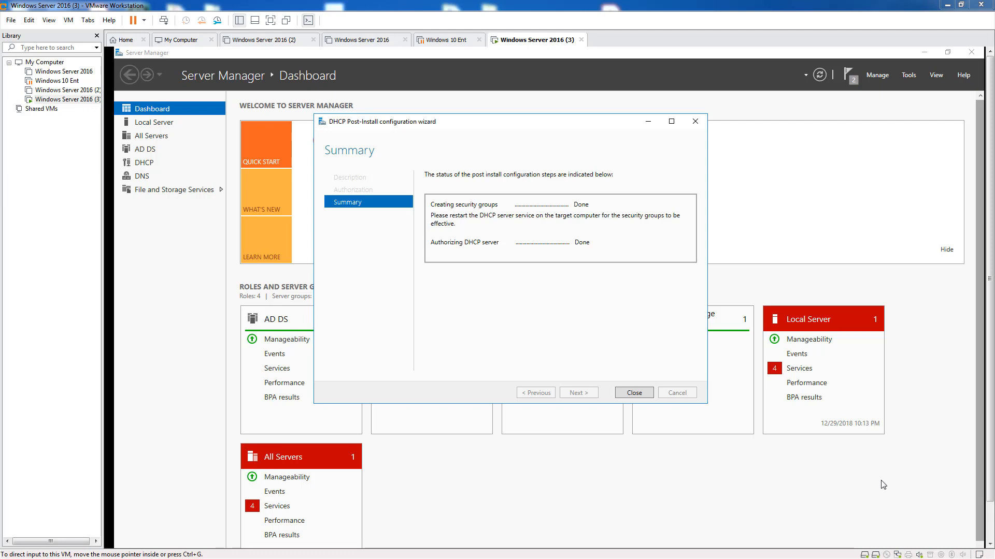
Step: Check Server Manager notifications for the DHCP configuration status
{"action": "left_click", "coordinate": [847, 75]}
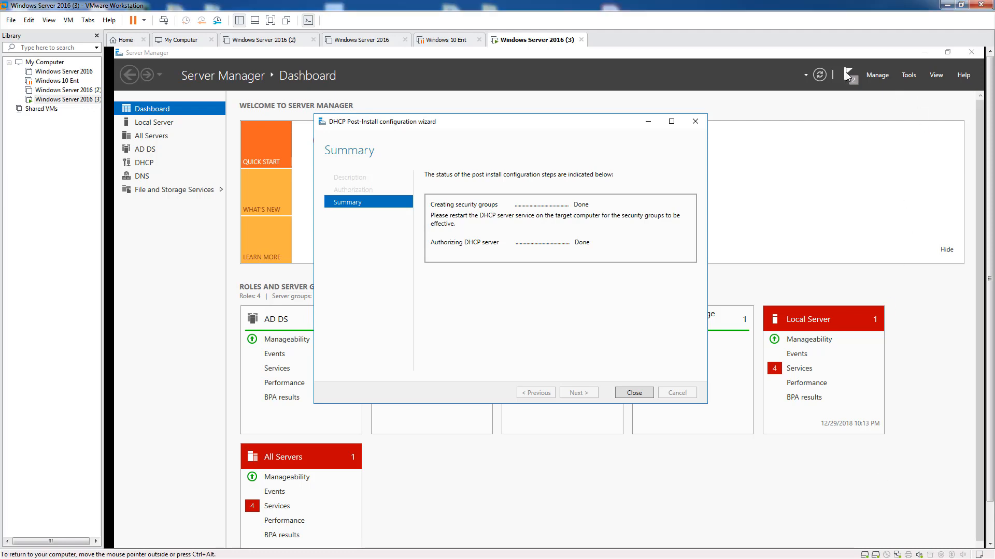
{"action": "left_click", "coordinate": [847, 76]}
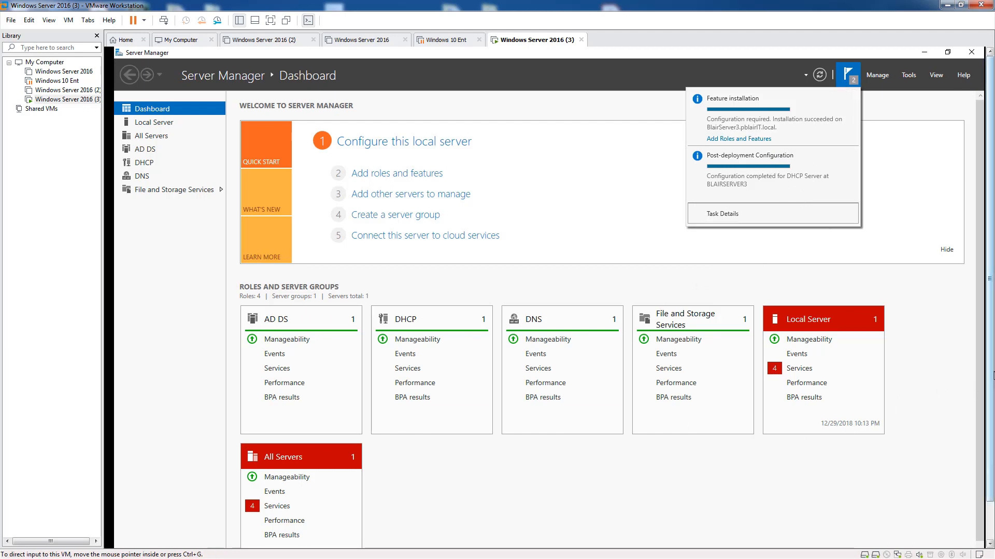
{"action": "left_click_drag", "start_coordinate": [992, 372], "coordinate": [992, 414]}
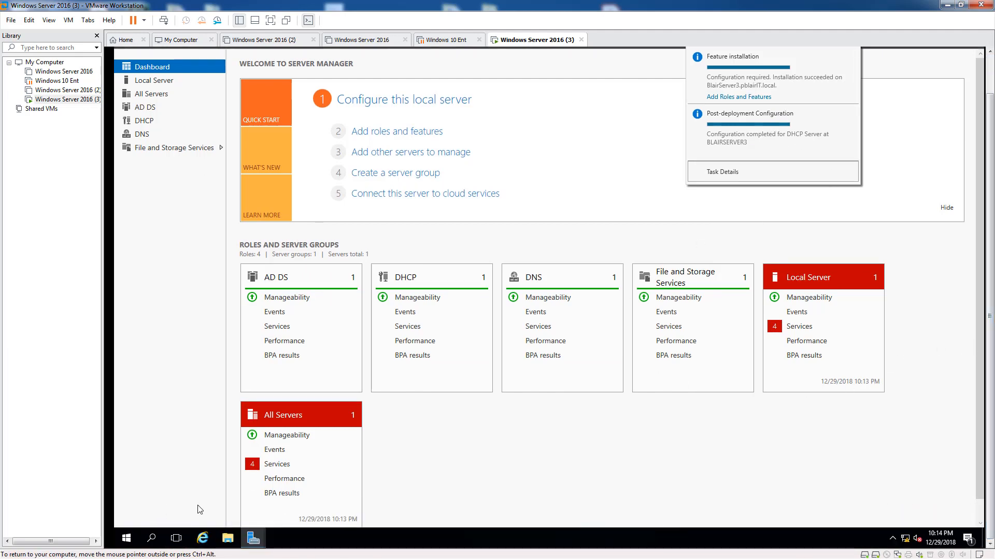
Step: Close the completed post-install wizard and open the DHCP management console
{"action": "left_click", "coordinate": [255, 545]}
{"action": "left_click", "coordinate": [305, 500]}
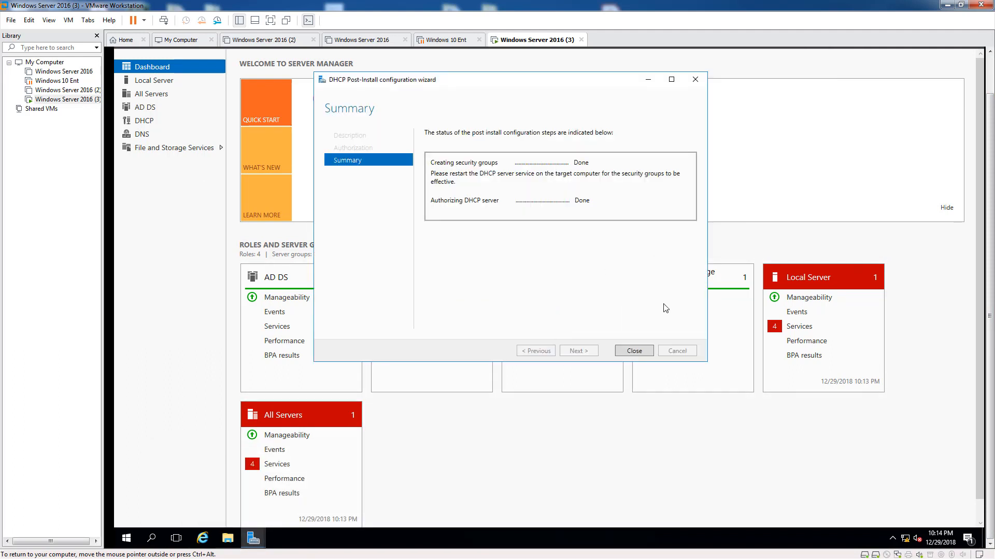
{"action": "left_click", "coordinate": [634, 352]}
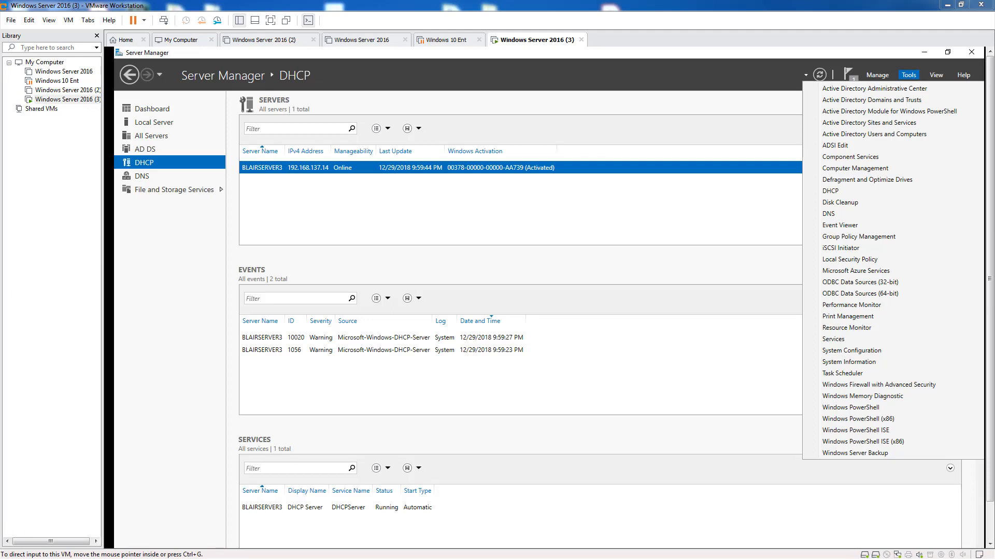
{"action": "left_click", "coordinate": [830, 192]}
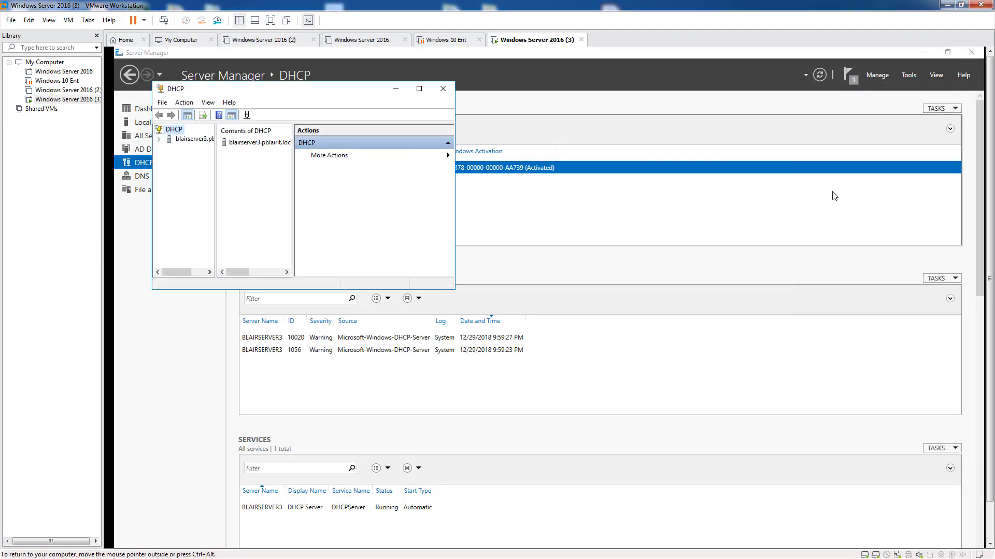
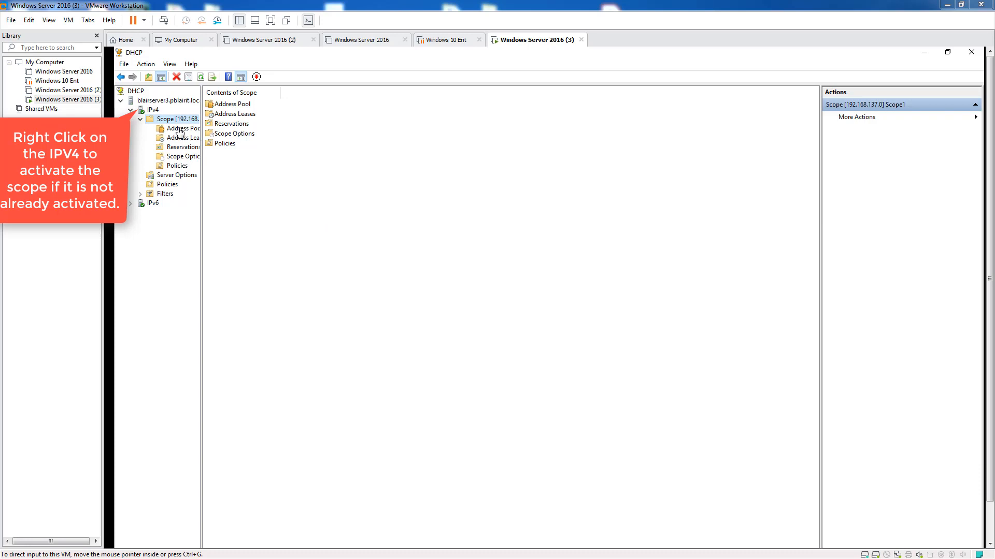
Step: Expand IPv4 and its scope to reveal the Reservations folder
{"action": "left_click", "coordinate": [130, 110]}
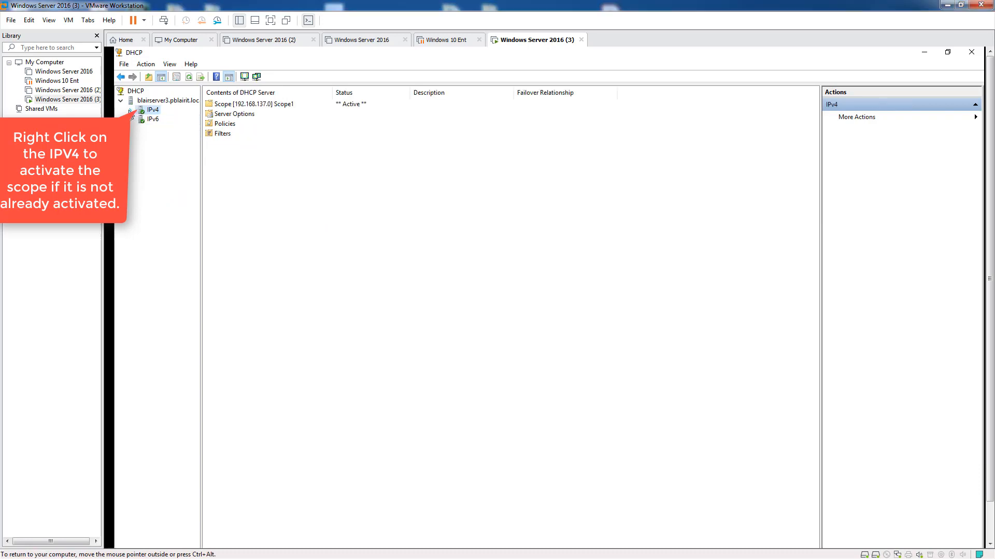
{"action": "left_click", "coordinate": [130, 110]}
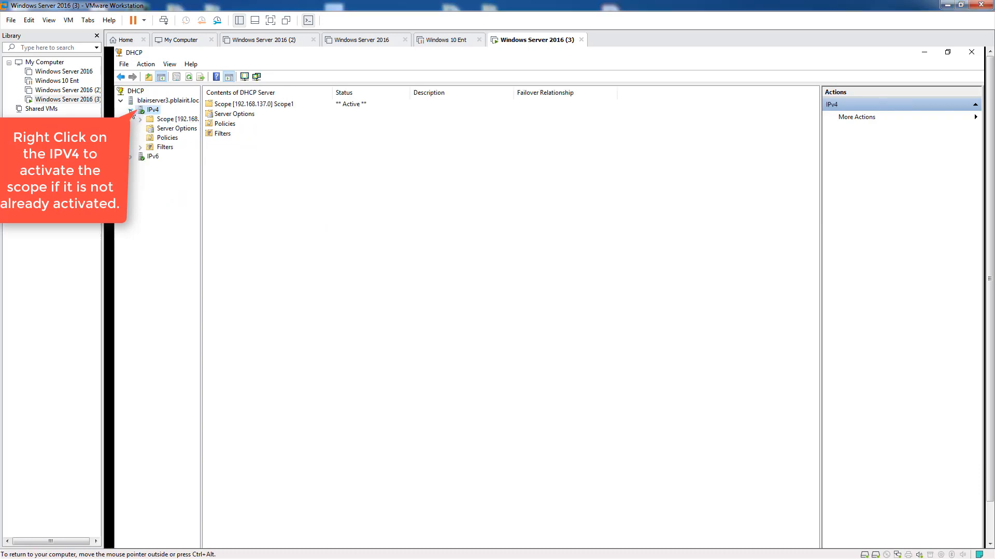
{"action": "left_click", "coordinate": [140, 120]}
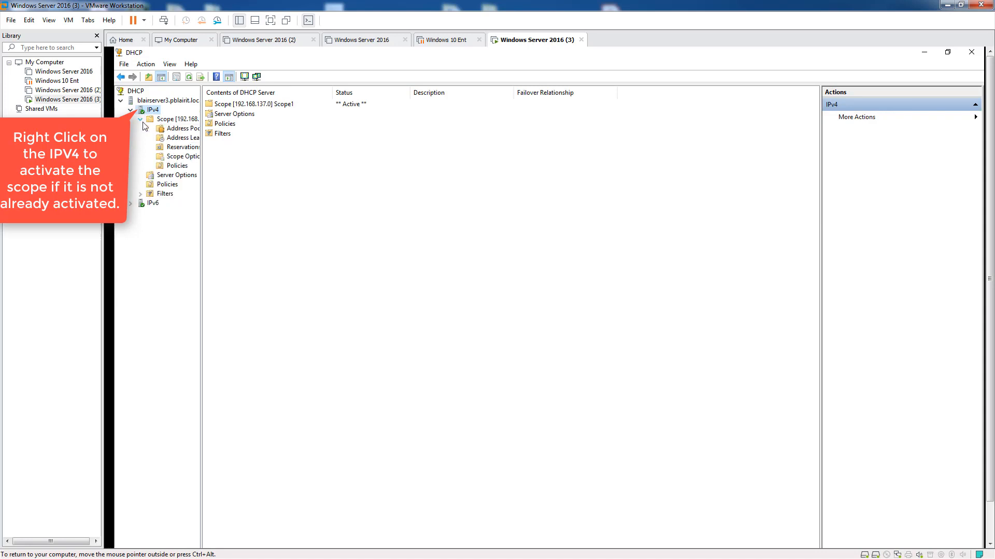
Step: Start a new reservation named 'Dns Server' with IP address 192.168.137.14
{"action": "right_click", "coordinate": [188, 151]}
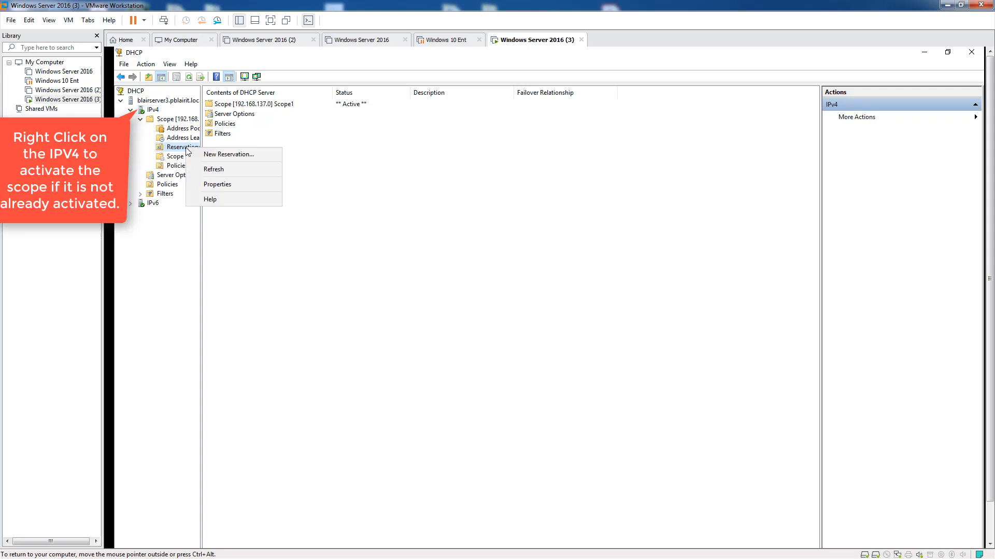
{"action": "left_click", "coordinate": [219, 154]}
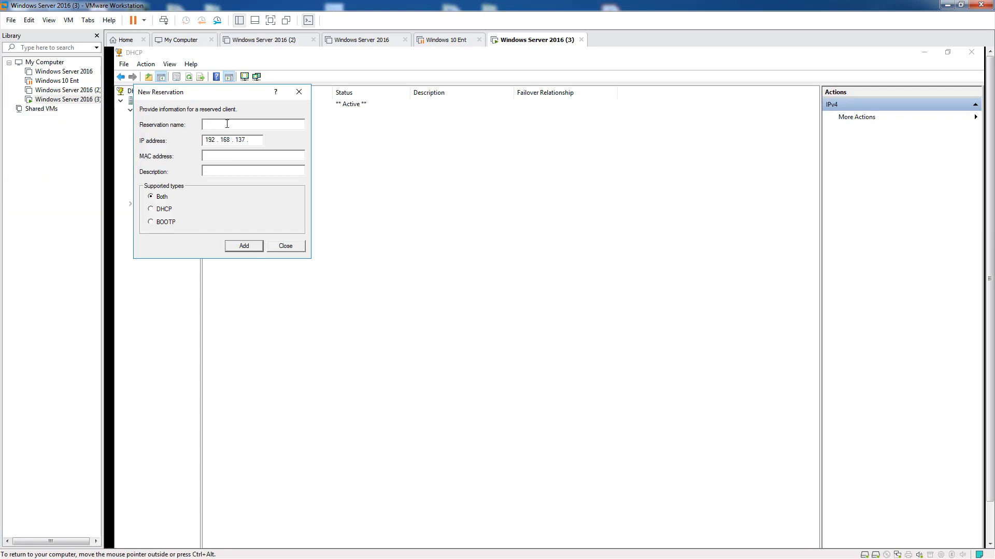
{"action": "type", "text": "Dn"}
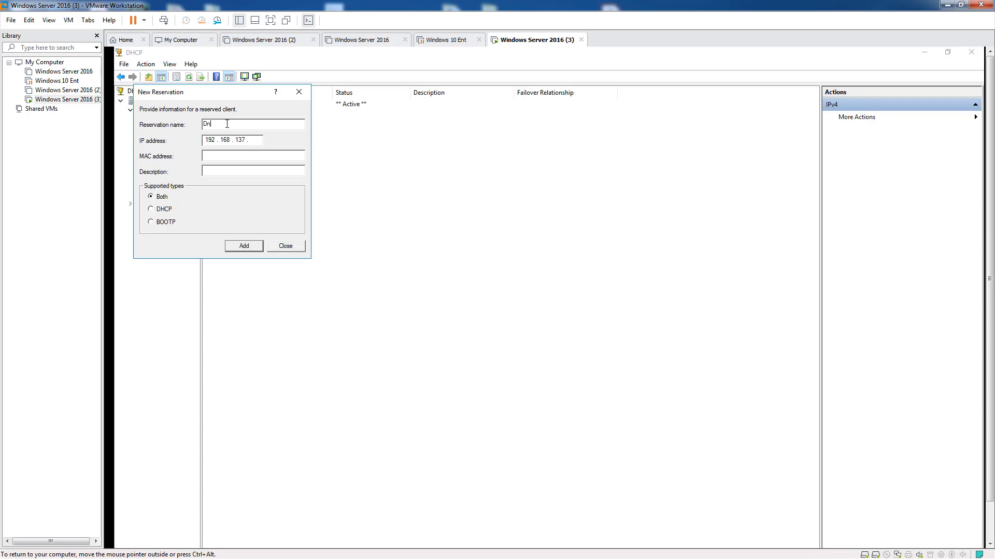
{"action": "type", "text": "s Servewr"}
{"action": "key", "text": "BackSpace"}
{"action": "key", "text": "BackSpace"}
{"action": "type", "text": "14"}
{"action": "left_click", "coordinate": [245, 158]}
{"action": "left_click_drag", "start_coordinate": [991, 263], "coordinate": [991, 344]}
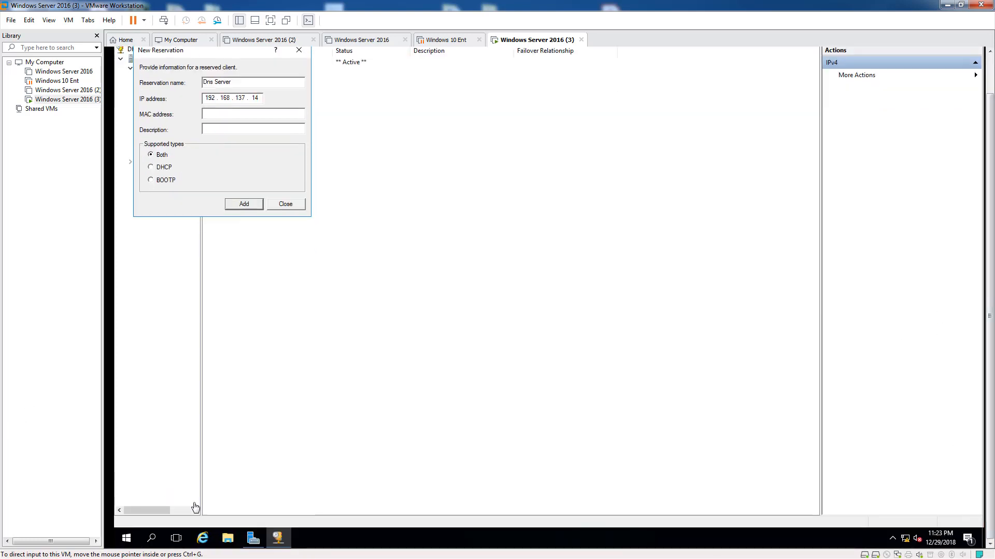
Step: Run getmac in an administrator Command Prompt to find the MAC 00-0C-29-2B-5C-D1
{"action": "left_click", "coordinate": [153, 539]}
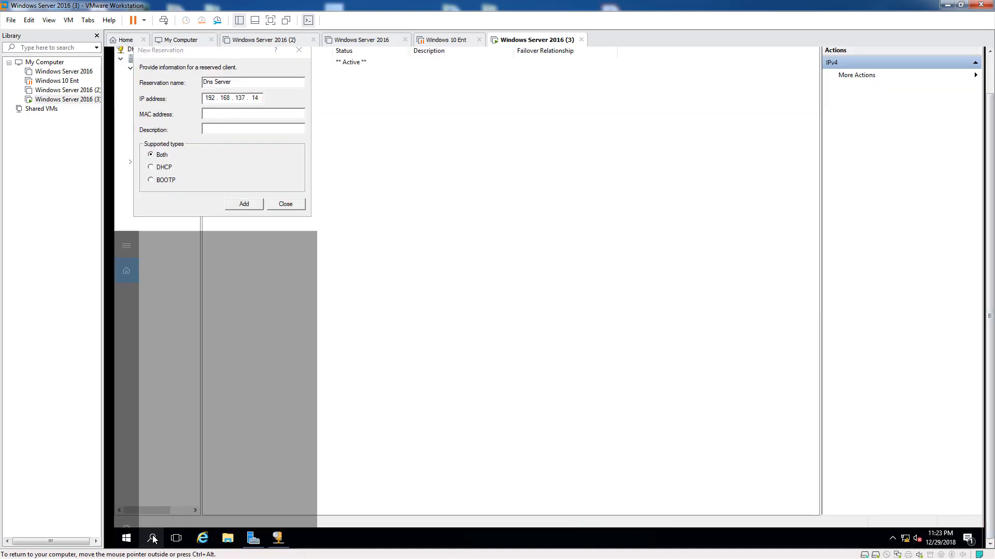
{"action": "type", "text": "cmd"}
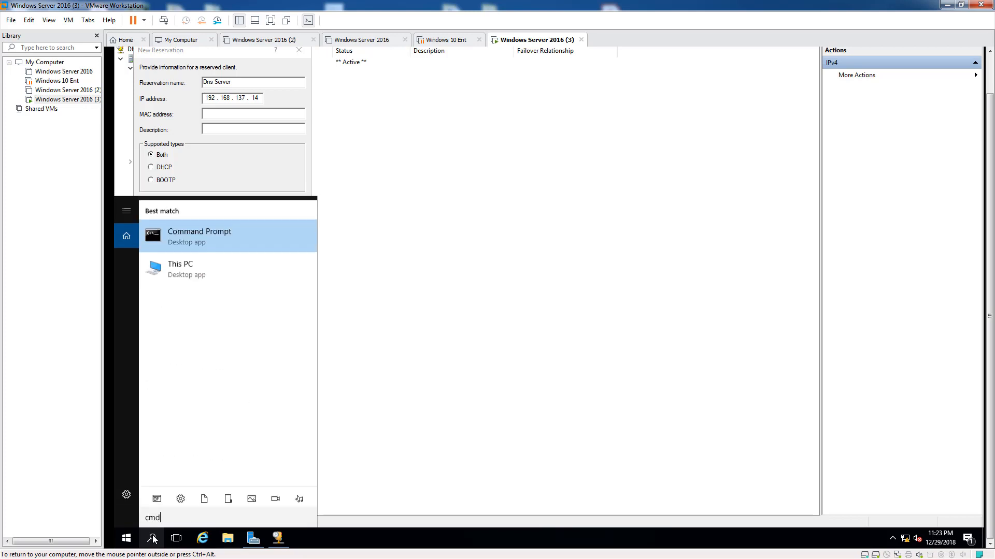
{"action": "right_click", "coordinate": [204, 237]}
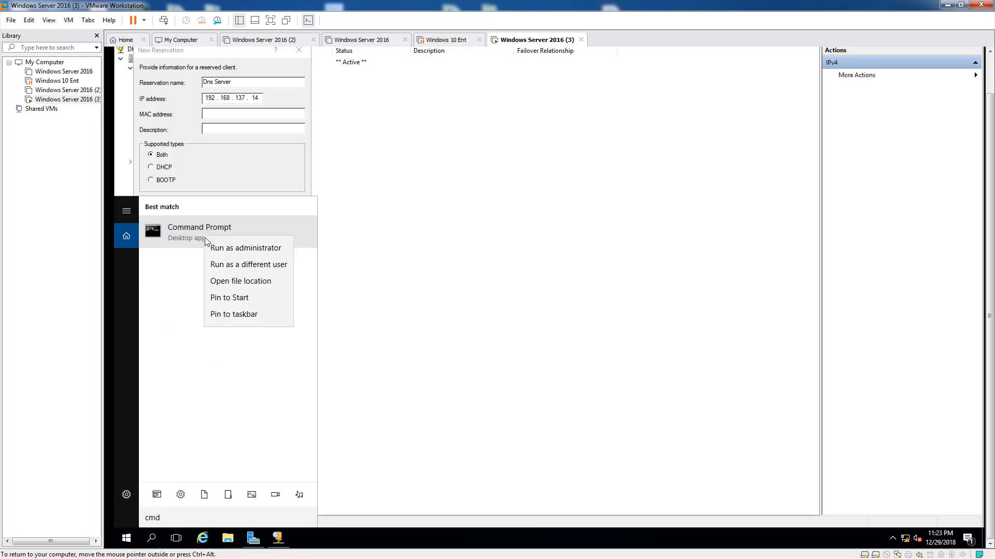
{"action": "left_click", "coordinate": [219, 250]}
{"action": "left_click_drag", "start_coordinate": [377, 87], "coordinate": [668, 60]}
{"action": "type", "text": "ge"}
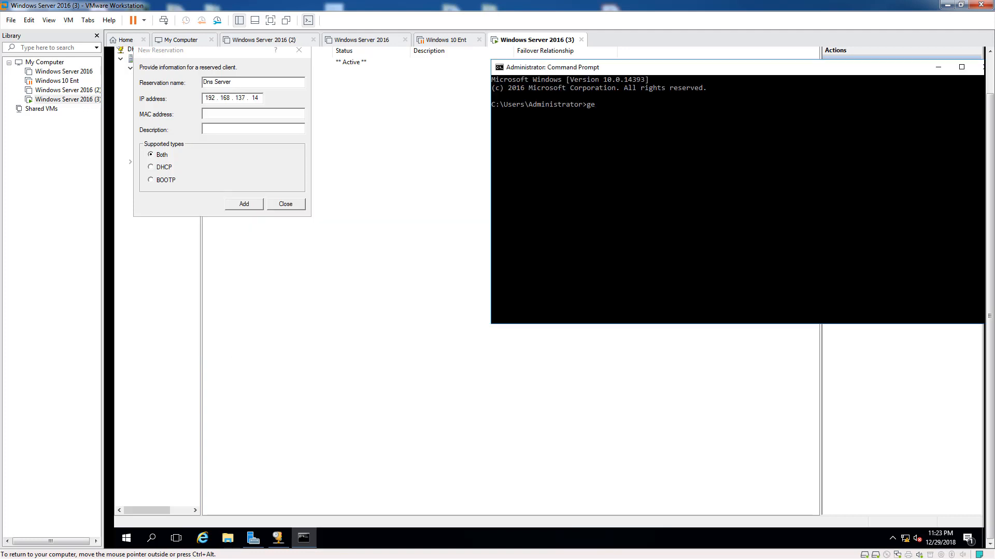
{"action": "type", "text": "tmac"}
{"action": "key", "text": "Return"}
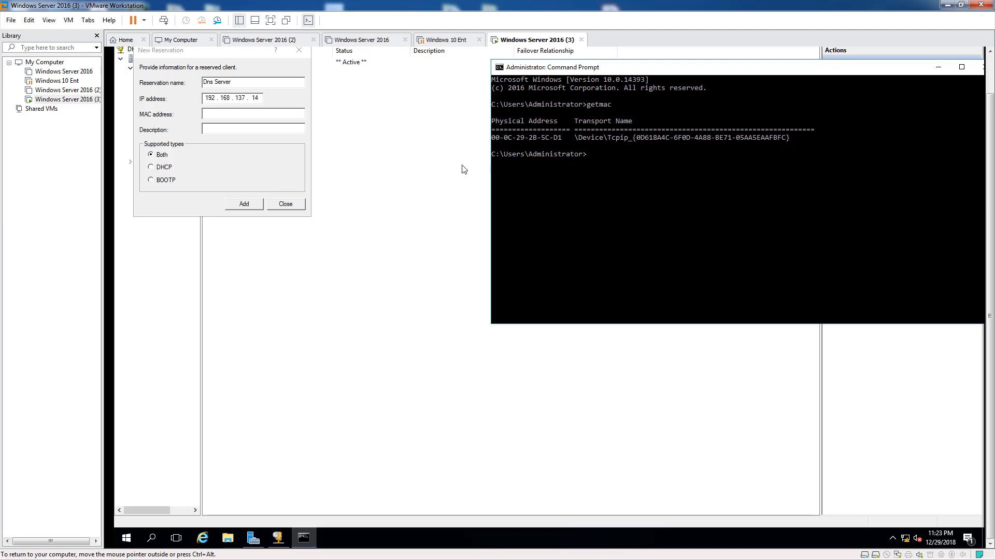
{"action": "left_click", "coordinate": [227, 115]}
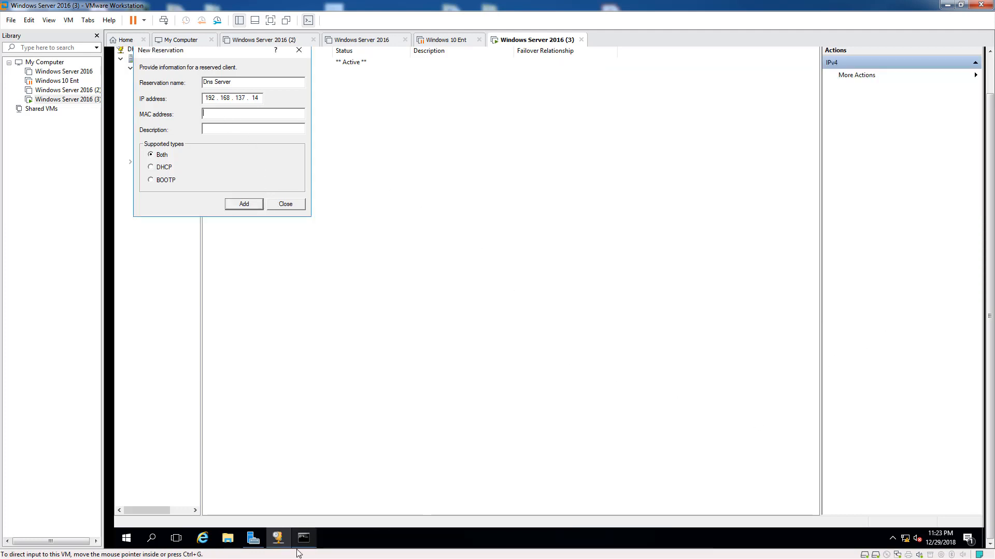
Step: Begin entering the reservation MAC address 000c292b5cd1, reading it from the getmac output
{"action": "mouse_move", "coordinate": [304, 539]}
{"action": "left_click", "coordinate": [332, 491]}
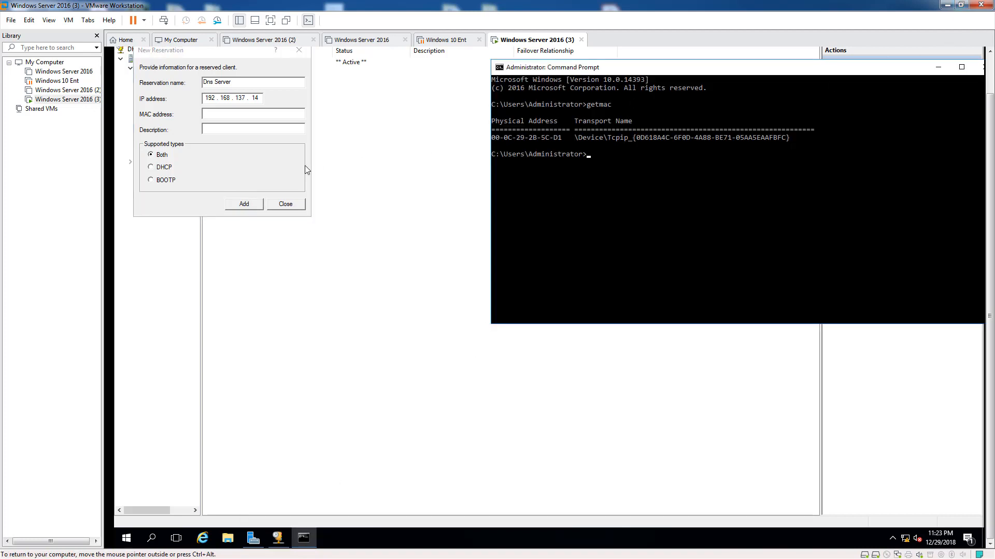
{"action": "left_click", "coordinate": [219, 114]}
{"action": "type", "text": "000c"}
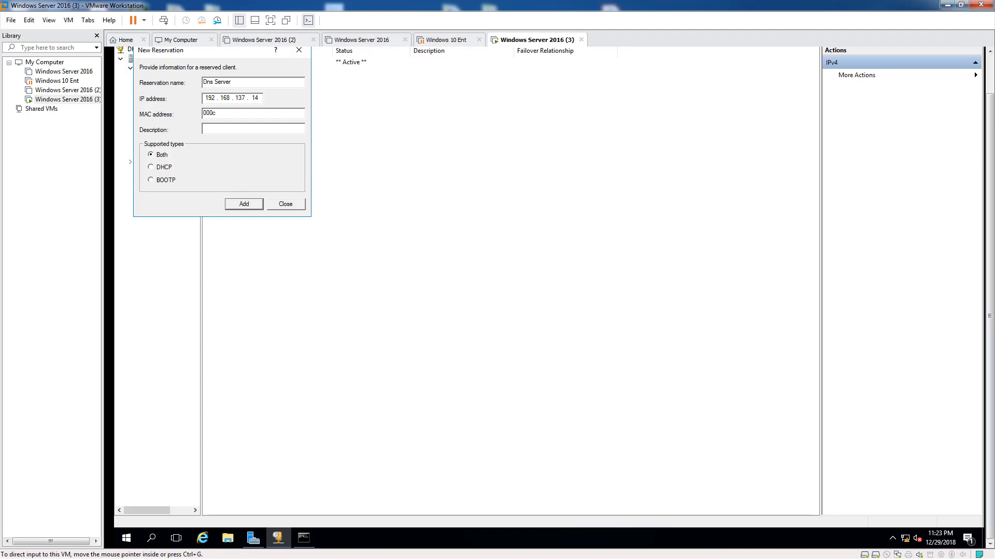
{"action": "left_click_drag", "start_coordinate": [989, 275], "coordinate": [987, 162]}
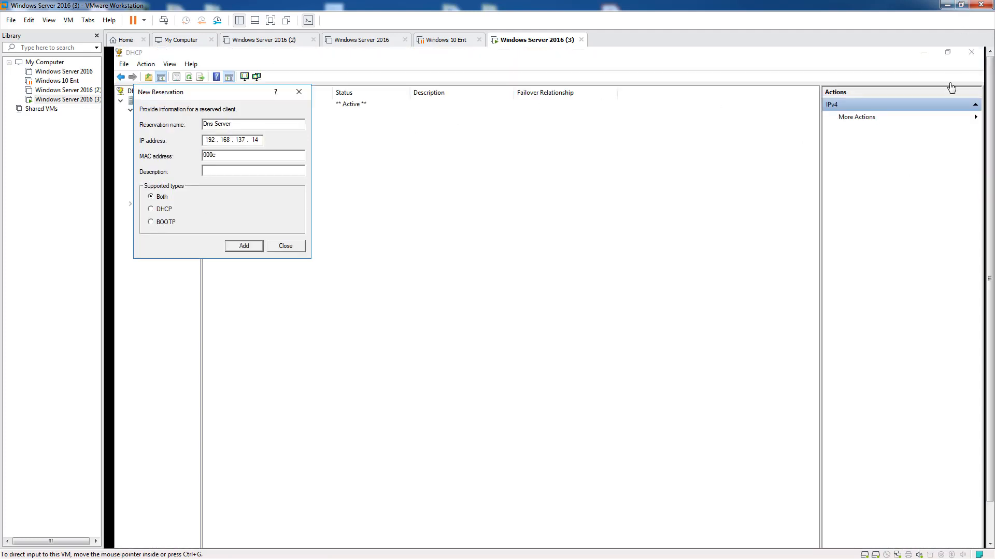
{"action": "left_click", "coordinate": [948, 56]}
{"action": "left_click_drag", "start_coordinate": [990, 339], "coordinate": [989, 386]}
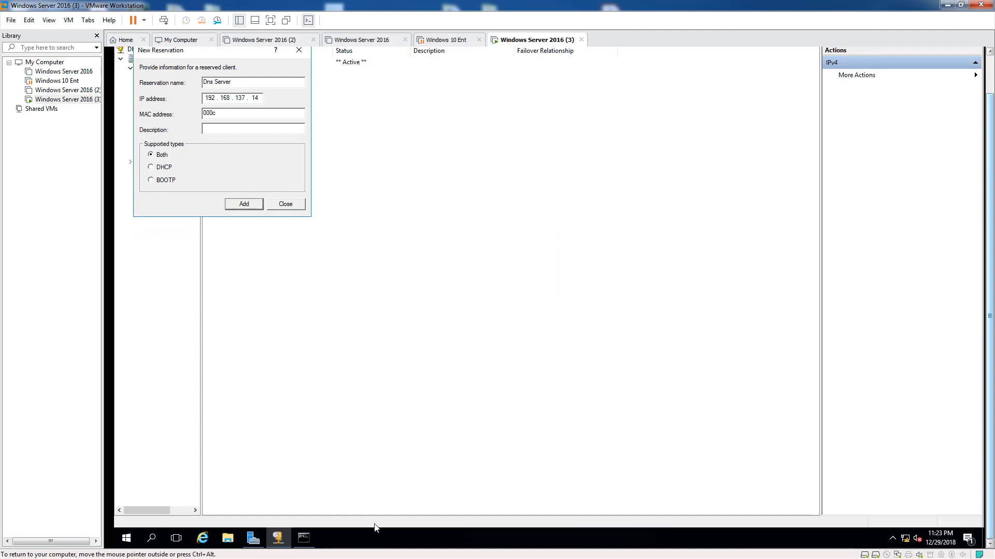
{"action": "left_click", "coordinate": [304, 547]}
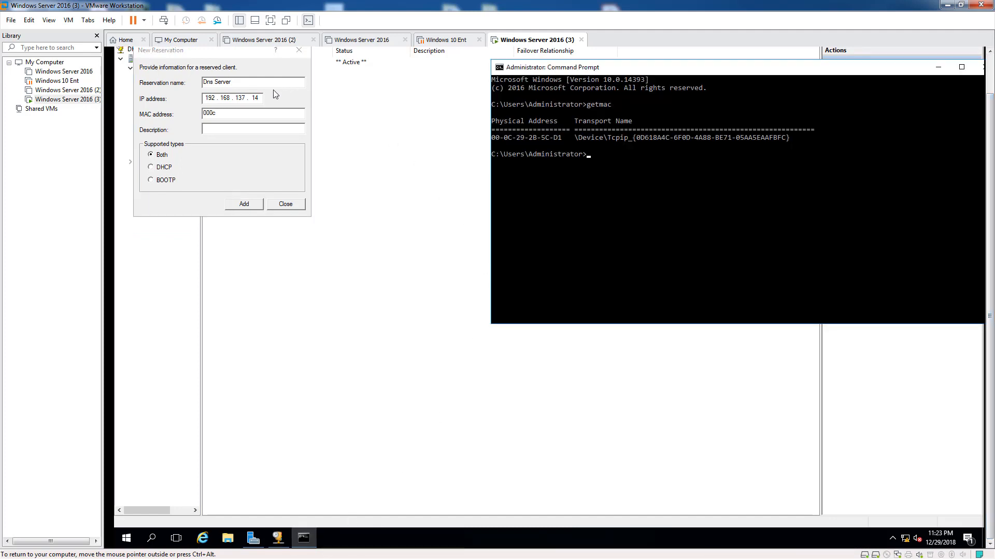
{"action": "left_click", "coordinate": [227, 113]}
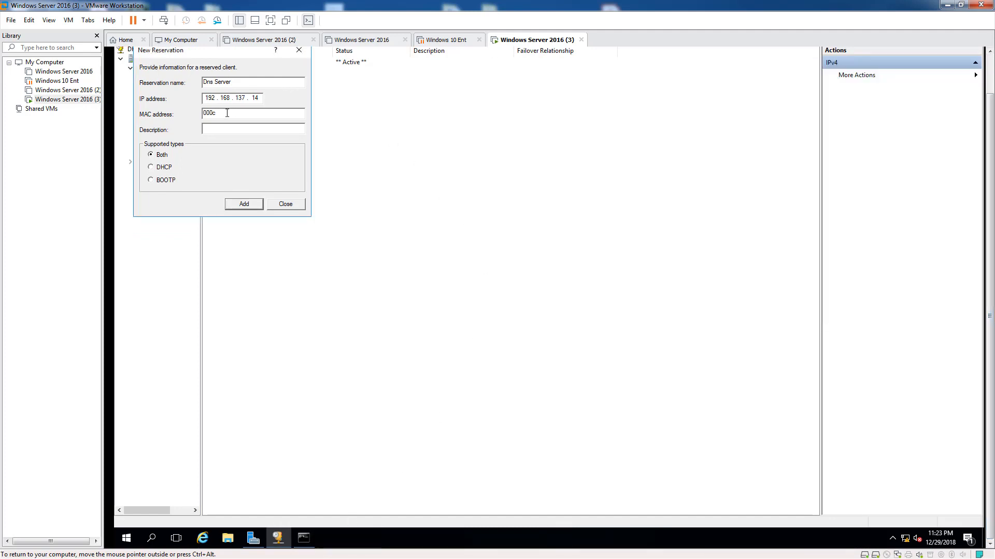
Step: Finish the MAC address 000c292b5cd1 and set the description to 'Dns Server'
{"action": "type", "text": "29"}
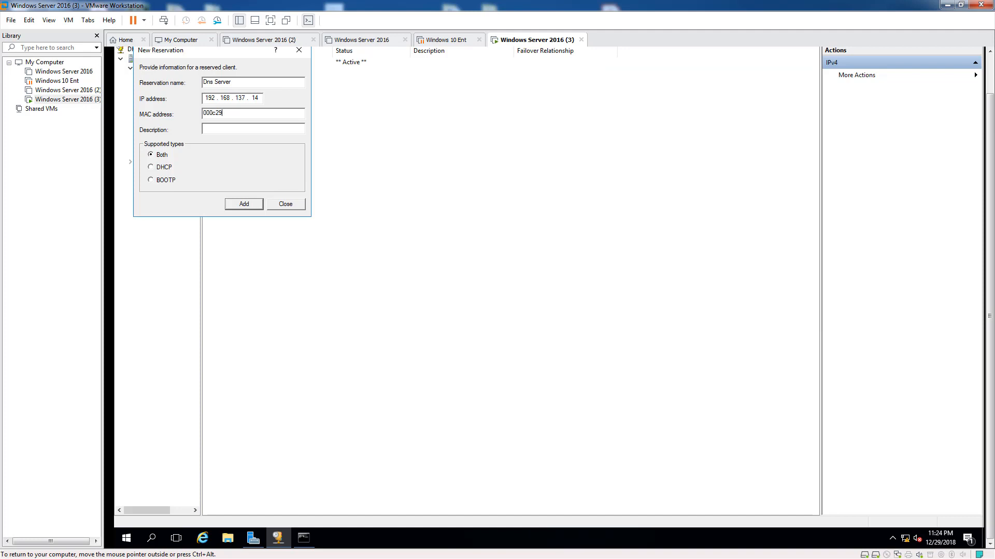
{"action": "left_click", "coordinate": [304, 539]}
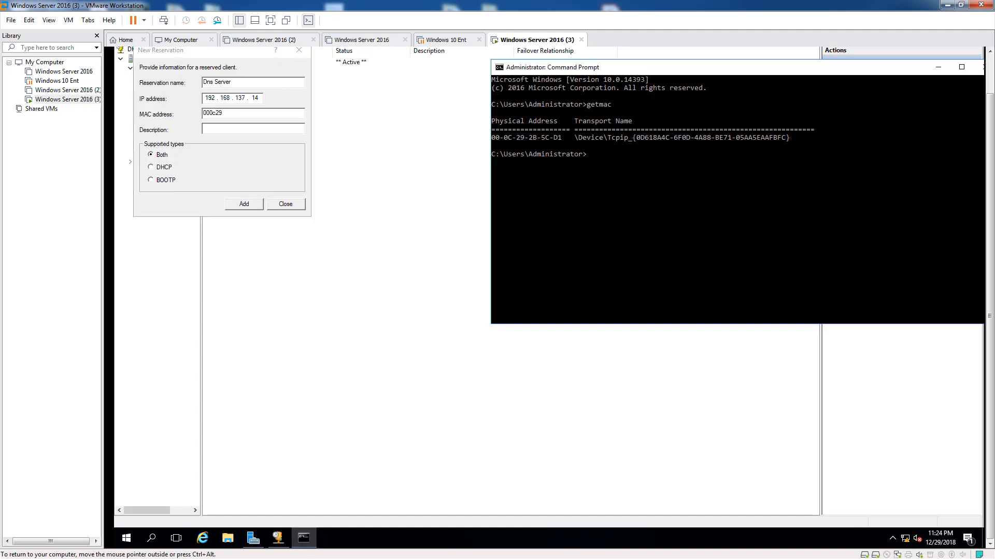
{"action": "left_click", "coordinate": [233, 114]}
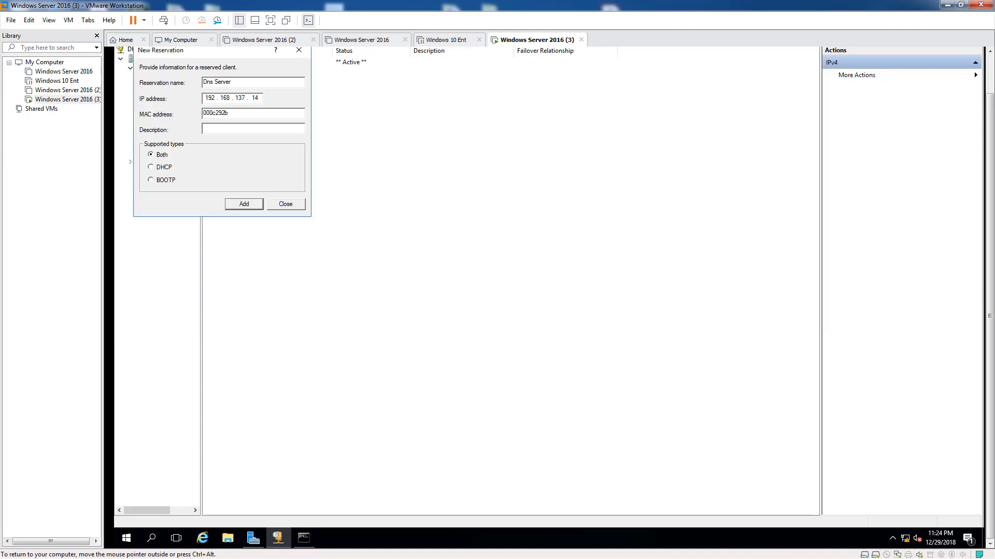
{"action": "left_click", "coordinate": [304, 538]}
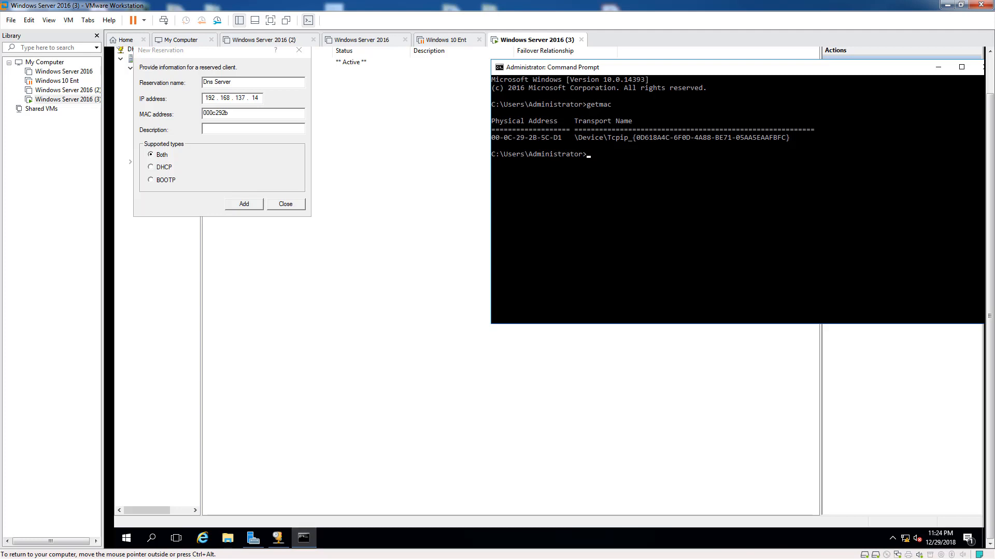
{"action": "left_click", "coordinate": [238, 113]}
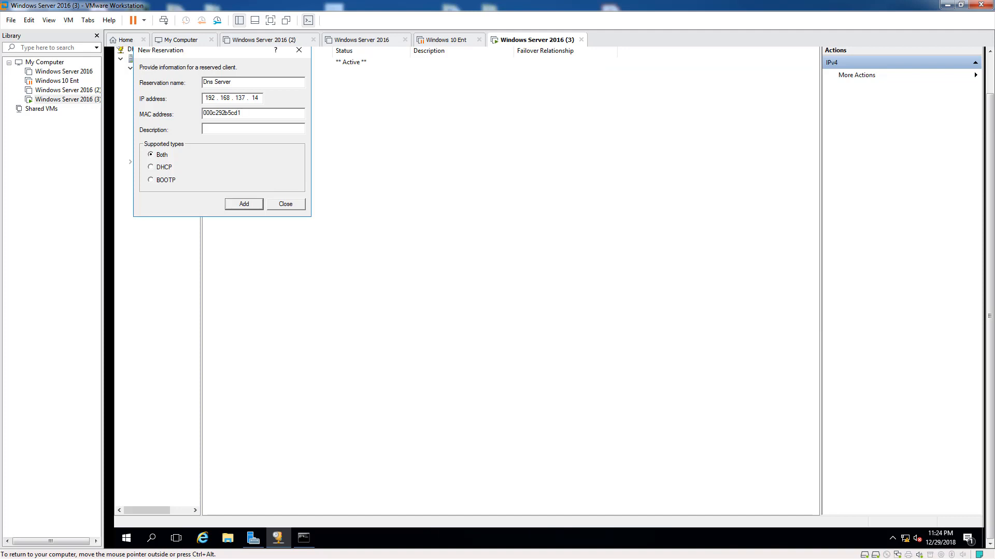
{"action": "type", "text": "Dns Server"}
Step: Add the reservation and display the refreshed options of [192.168.137.14] Dns Server
{"action": "key", "text": "Return"}
{"action": "left_click", "coordinate": [299, 51]}
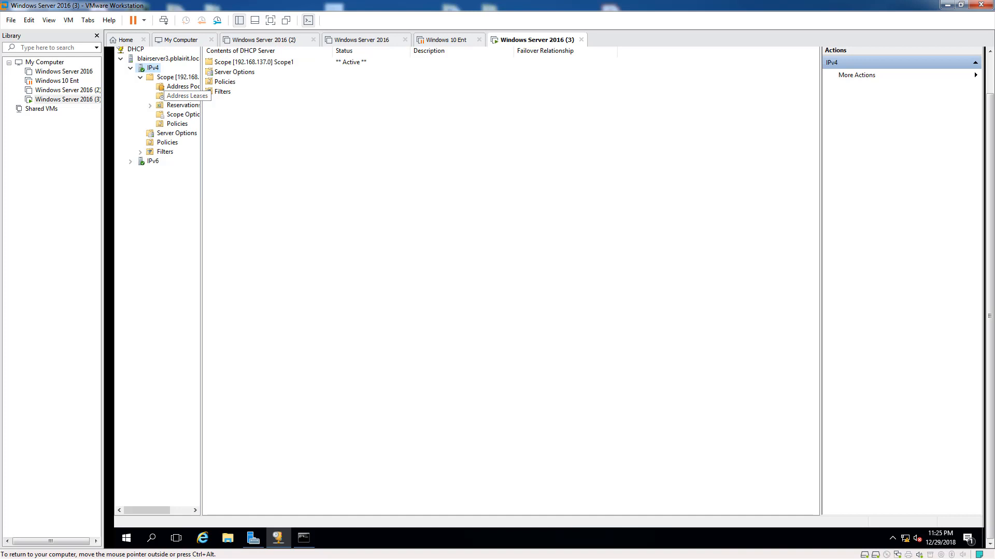
{"action": "left_click", "coordinate": [181, 105]}
{"action": "left_click", "coordinate": [150, 105]}
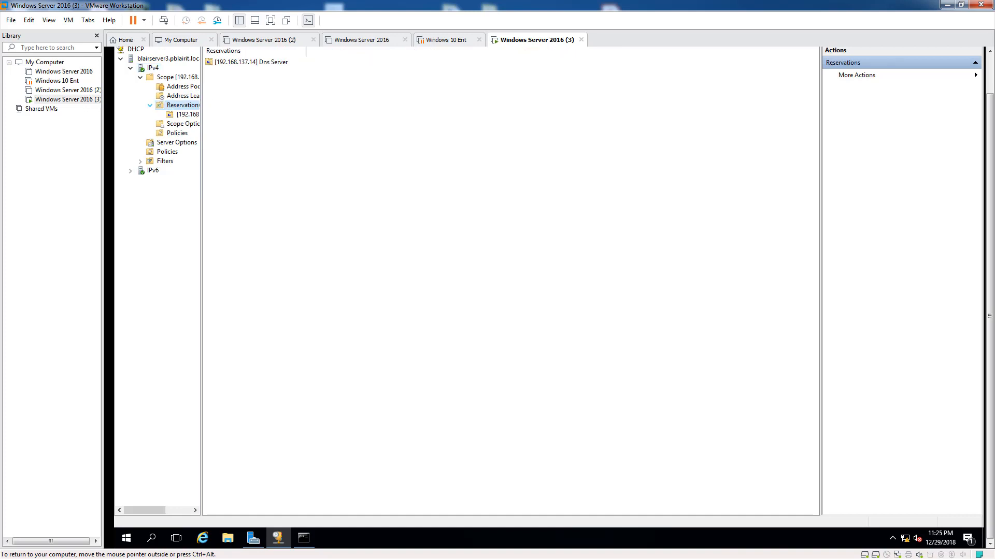
{"action": "left_click", "coordinate": [184, 114]}
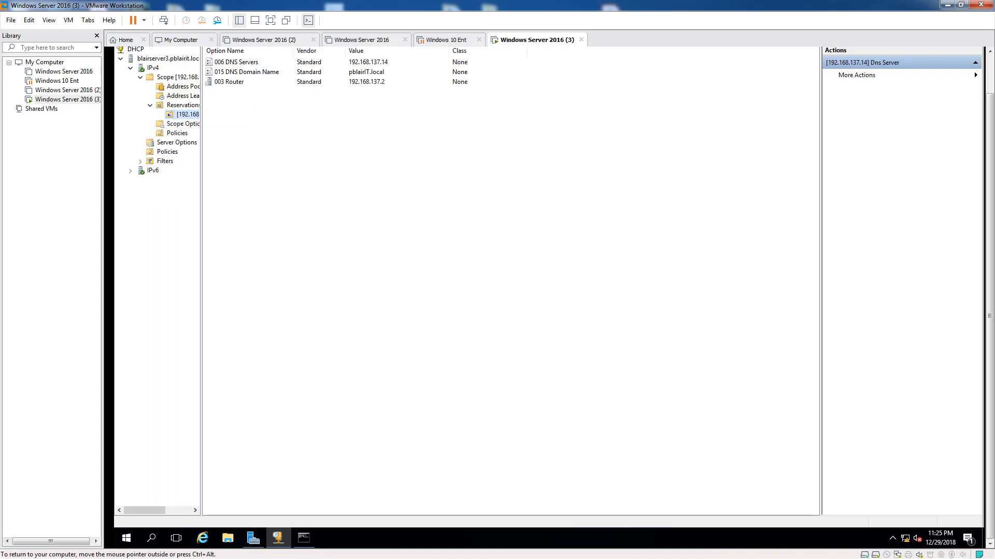
{"action": "key", "text": "F5"}
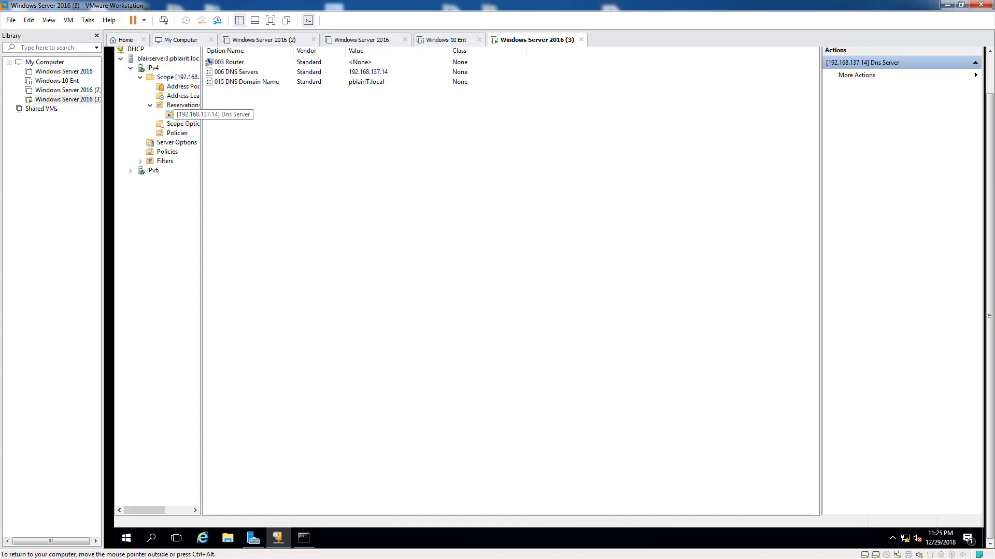